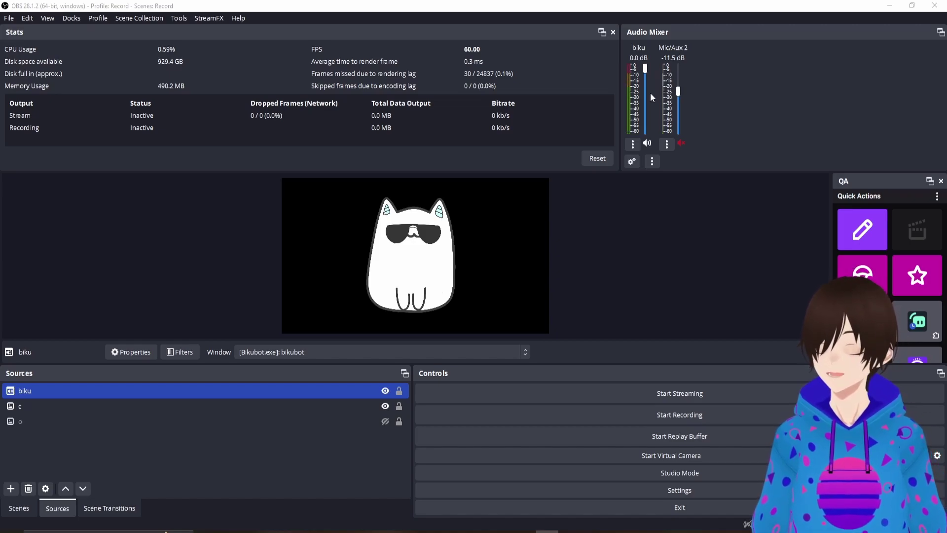
# Keep only the biku source selected and move Bikubot's Modules settings window up and left over OBS.
pyautogui.keyDown('ctrl'); pyautogui.click(236, 420); pyautogui.keyUp('ctrl')
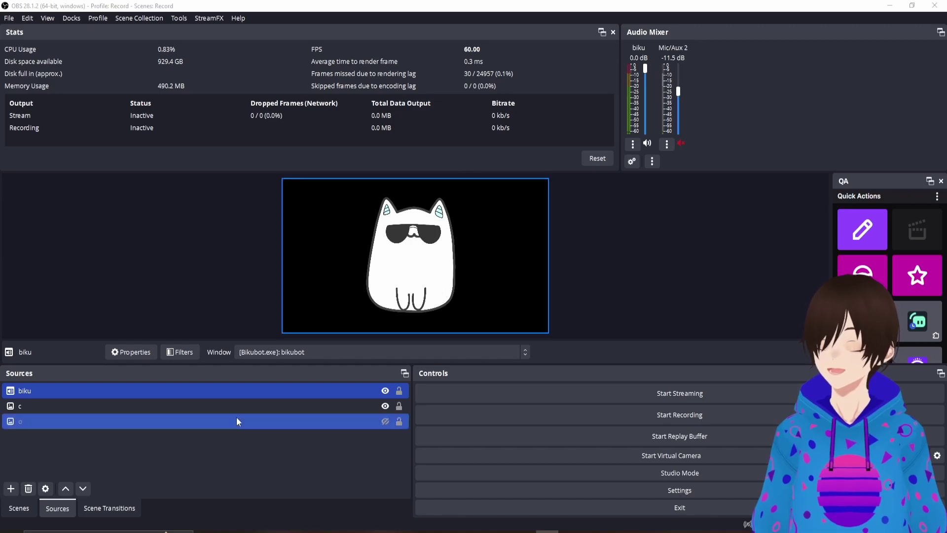
pyautogui.keyDown('ctrl'); pyautogui.click(147, 424); pyautogui.keyUp('ctrl')
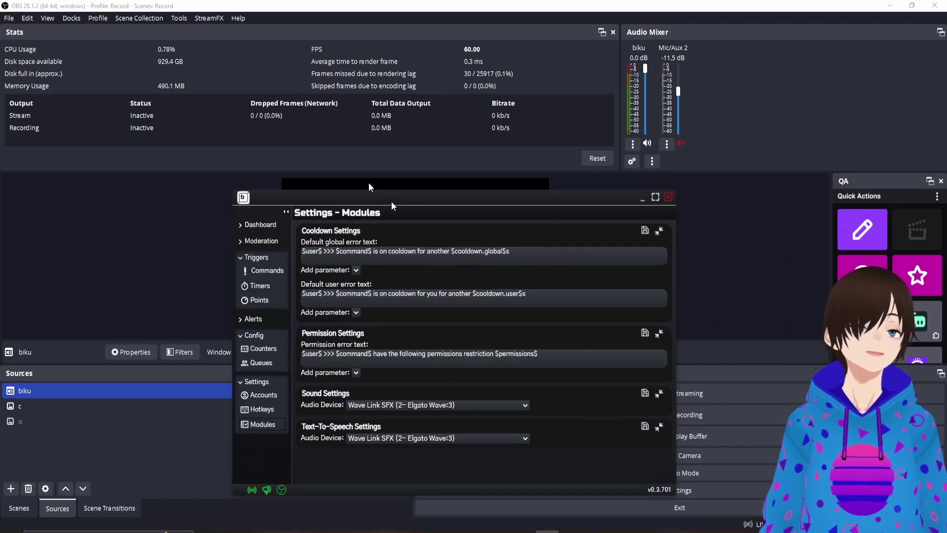
pyautogui.moveTo(369, 184); pyautogui.dragTo(299, 116)
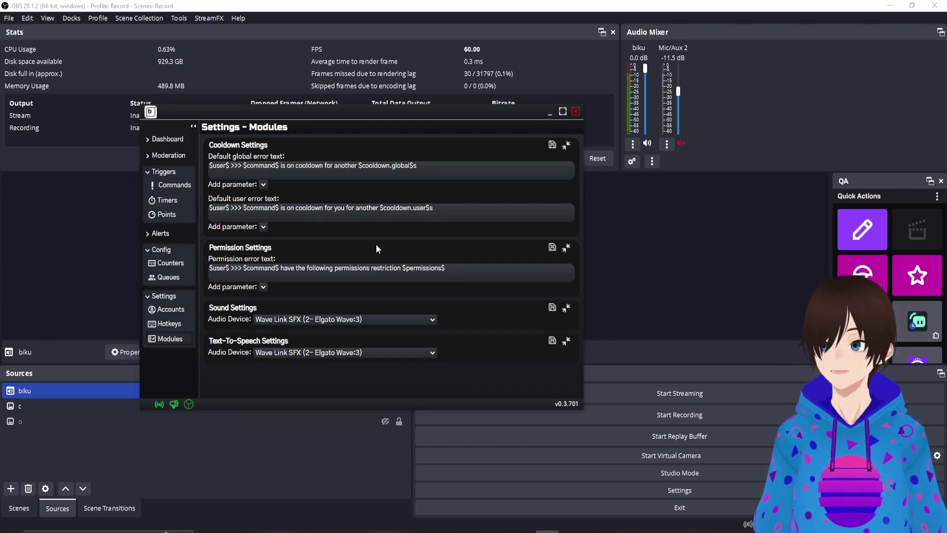
# Switch Bikubot's Sound and Text-To-Speech audio devices to Default, save both, and minimize Settings.
pyautogui.click(386, 321)
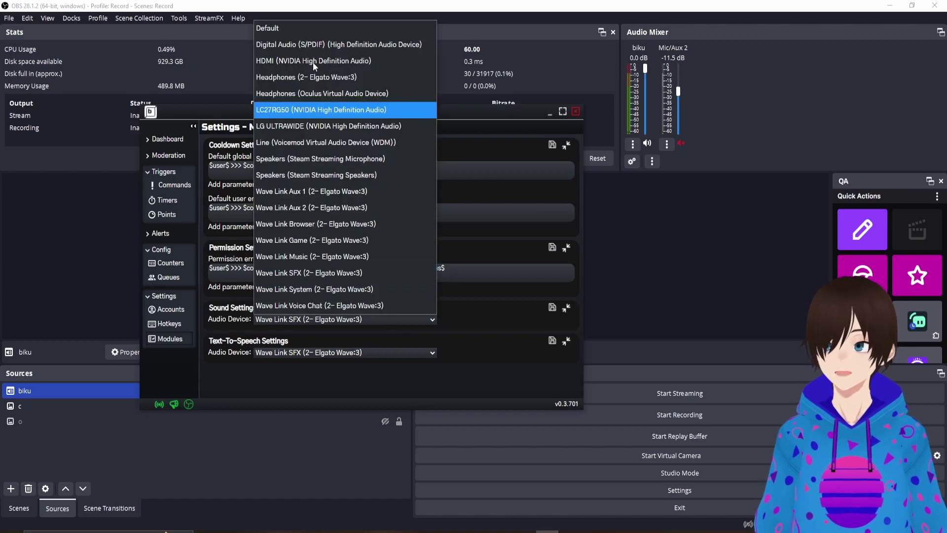
pyautogui.click(298, 26)
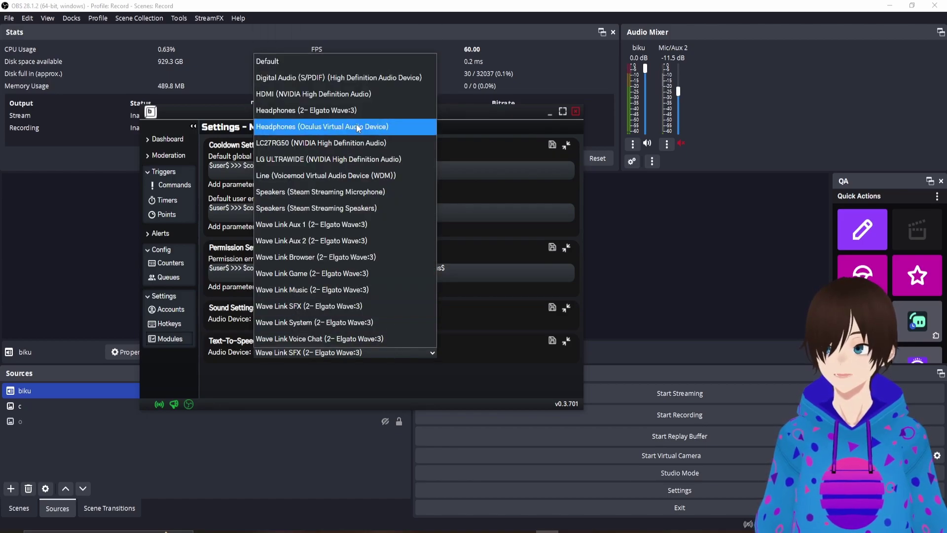
pyautogui.click(296, 61)
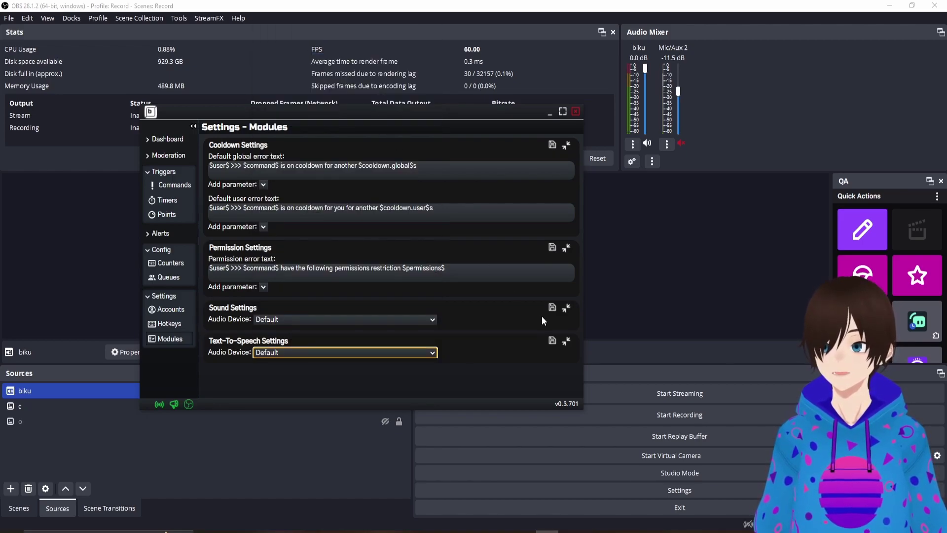
pyautogui.click(553, 307)
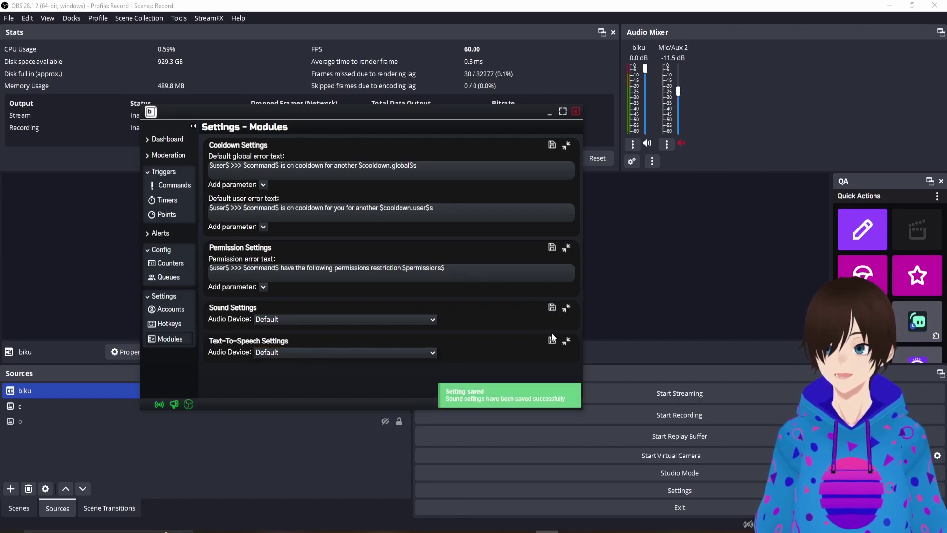
pyautogui.click(553, 340)
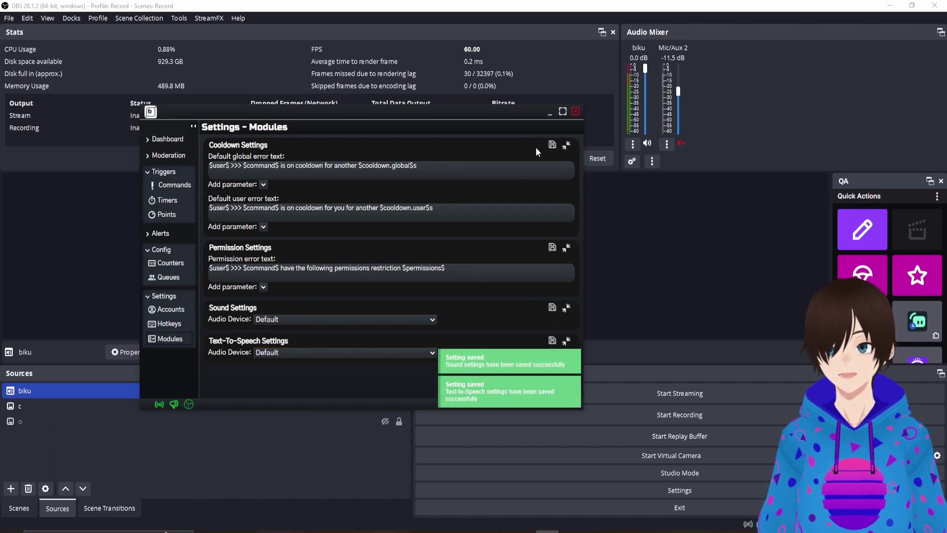
pyautogui.click(550, 113)
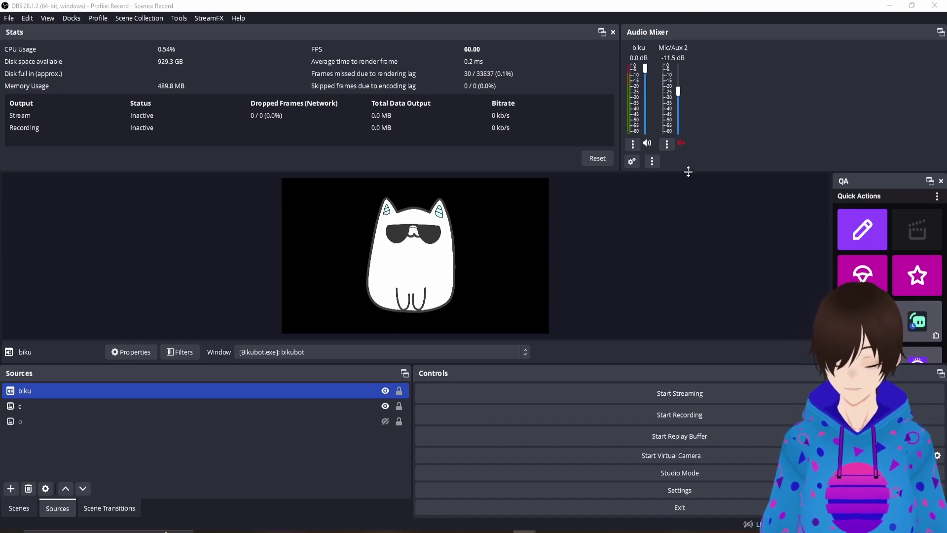
pyautogui.keyDown('ctrl'); pyautogui.click(75, 422); pyautogui.keyUp('ctrl')
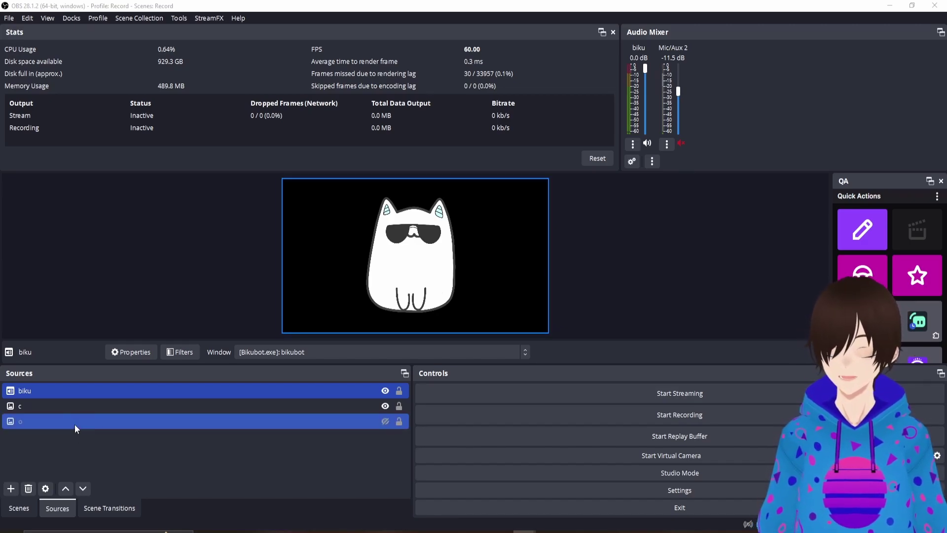
pyautogui.click(75, 424)
pyautogui.rightClick(75, 425)
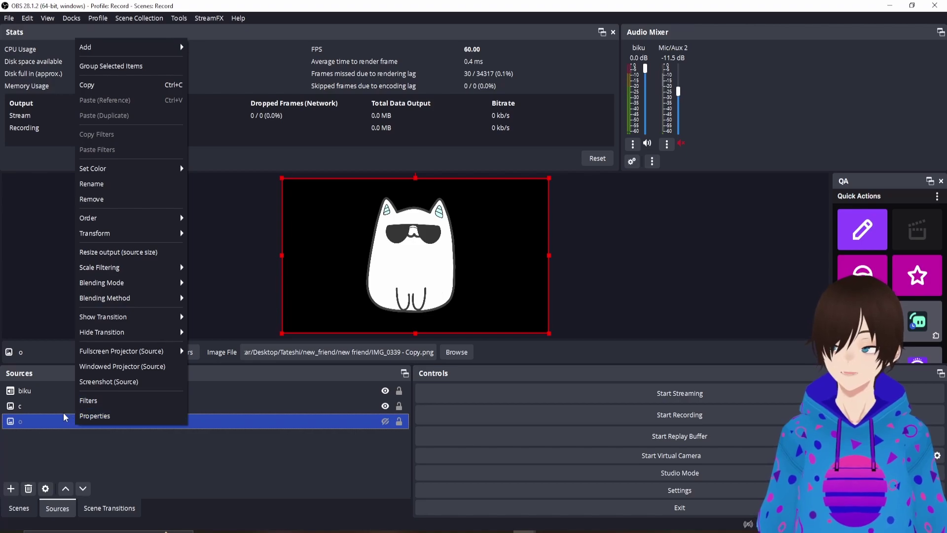
pyautogui.click(55, 399)
pyautogui.keyDown('ctrl'); pyautogui.click(56, 399); pyautogui.keyUp('ctrl')
pyautogui.click(91, 419)
pyautogui.keyDown('ctrl'); pyautogui.click(86, 410); pyautogui.keyUp('ctrl')
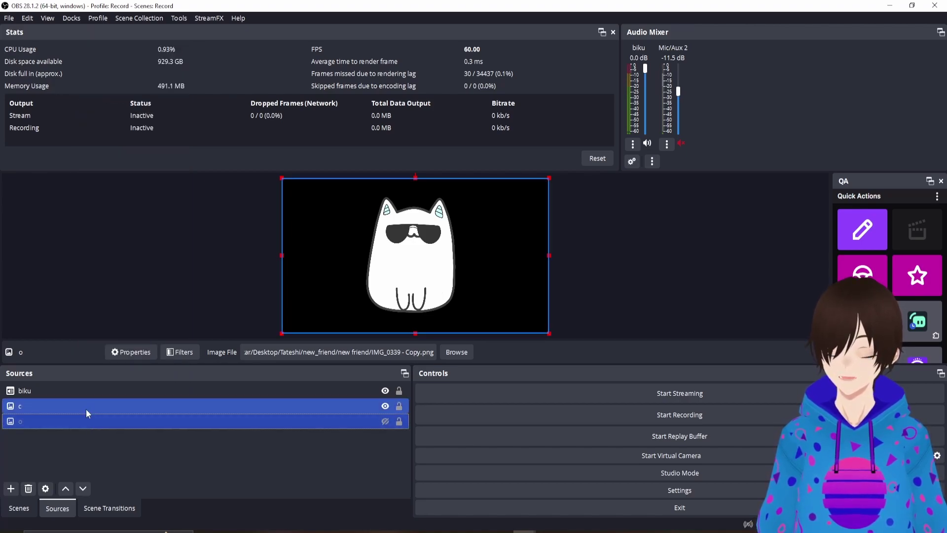
pyautogui.click(86, 410)
pyautogui.keyDown('ctrl'); pyautogui.click(100, 420); pyautogui.keyUp('ctrl')
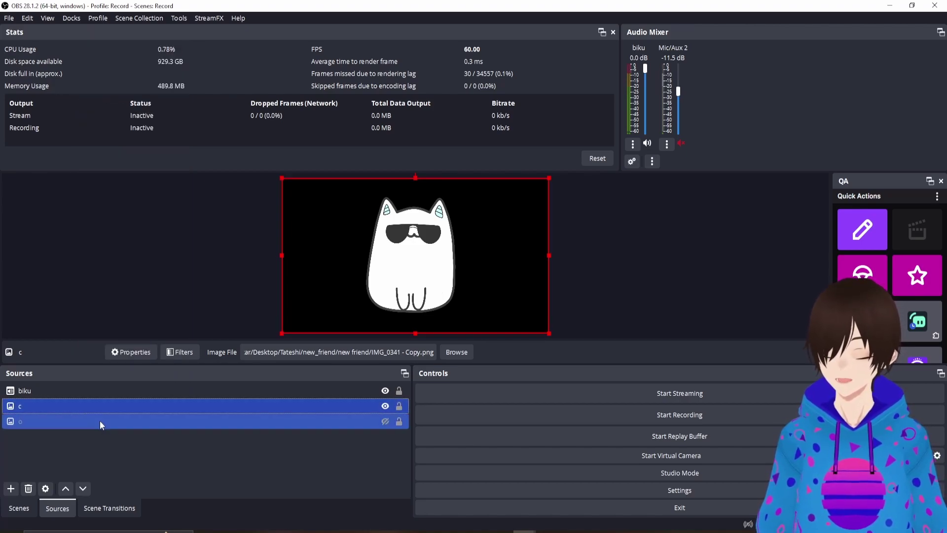
pyautogui.click(108, 426)
pyautogui.rightClick(109, 426)
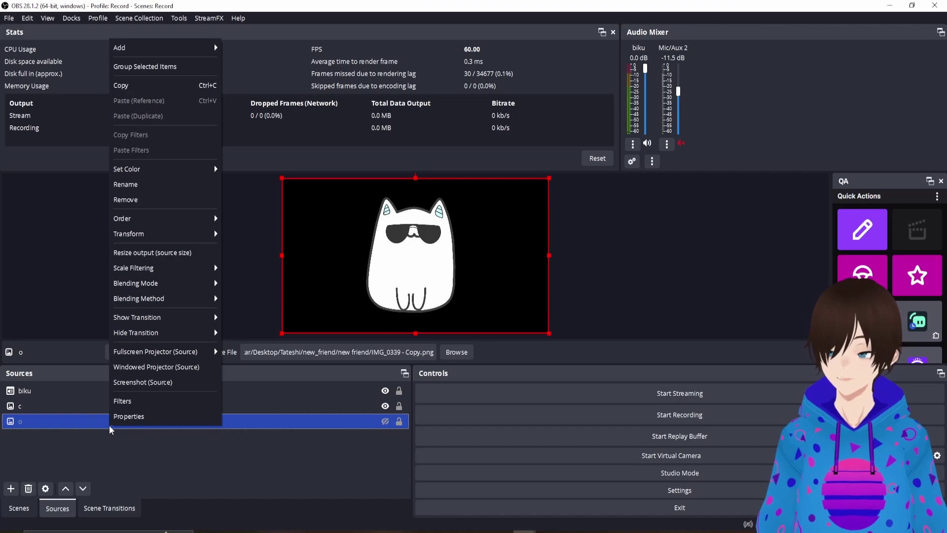
pyautogui.click(141, 405)
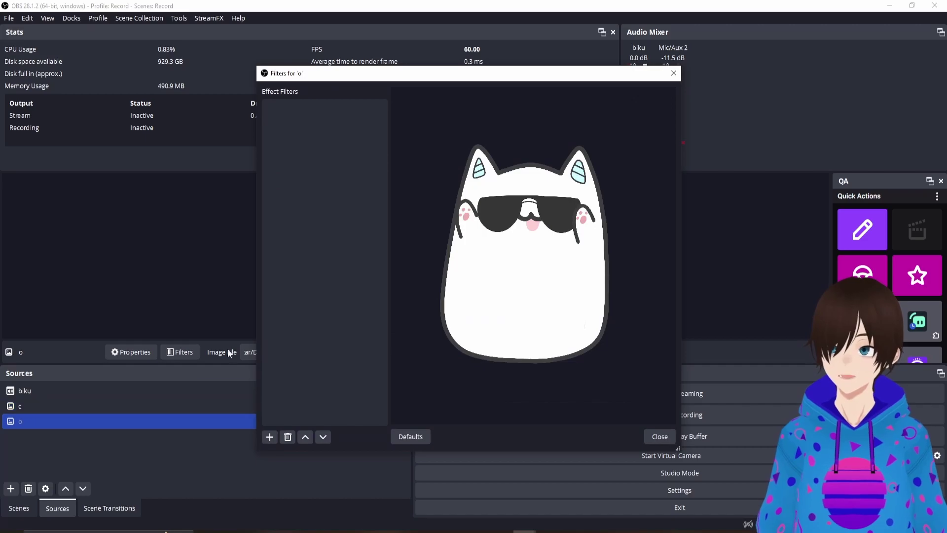
pyautogui.click(660, 436)
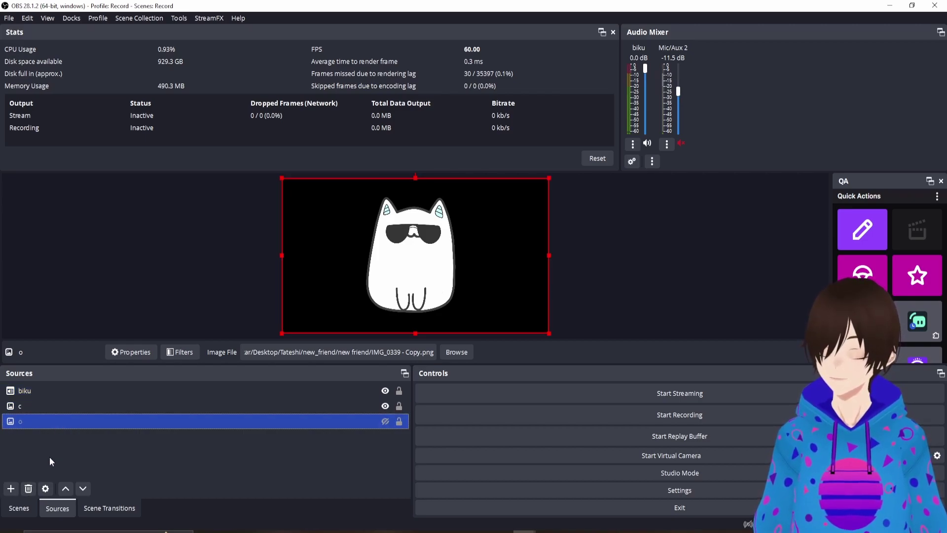
pyautogui.click(15, 488)
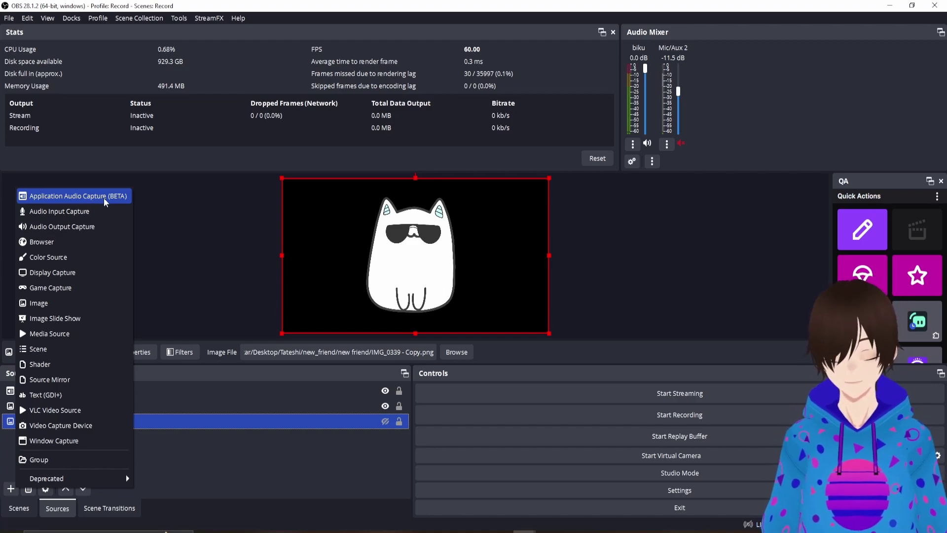
# Review the biku window capture's properties without changes, then reopen the add-source type list.
pyautogui.click(279, 452)
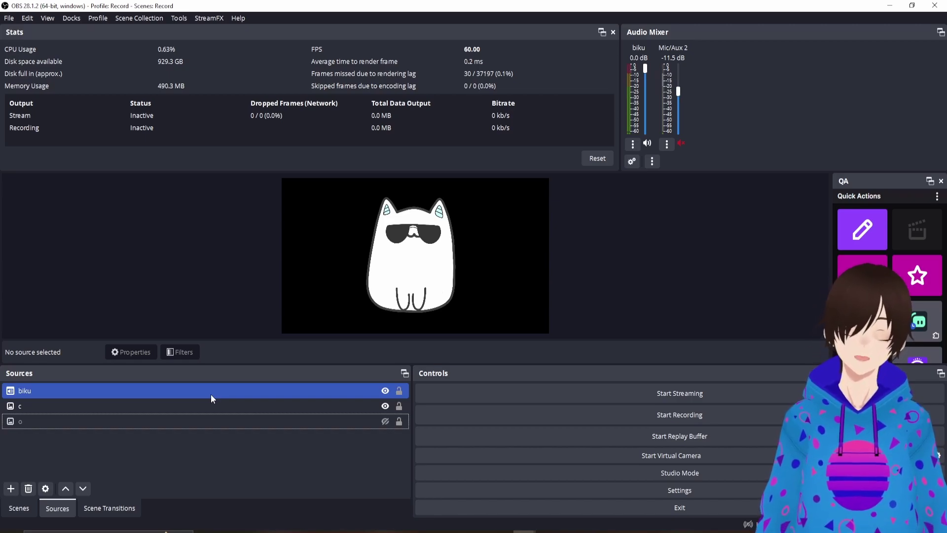
pyautogui.click(208, 403)
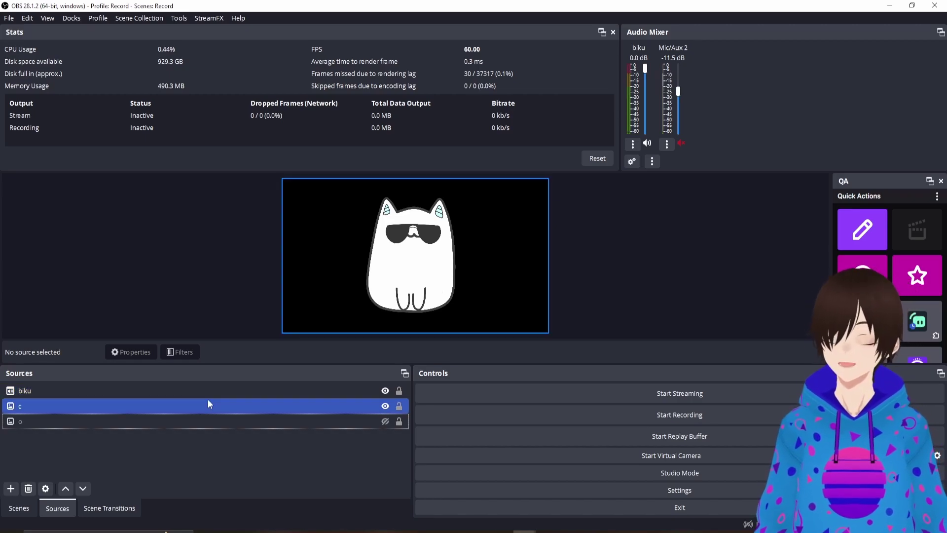
pyautogui.click(202, 394)
pyautogui.rightClick(202, 394)
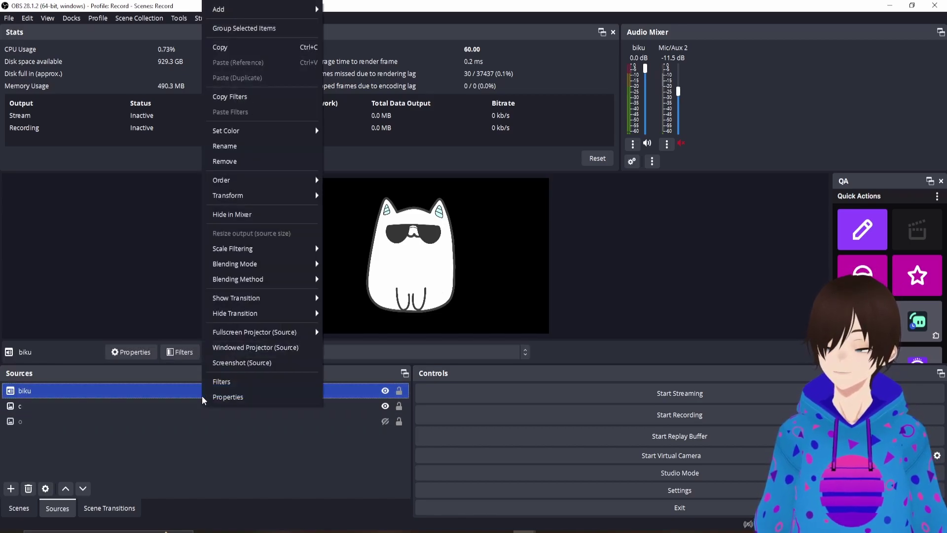
pyautogui.click(227, 396)
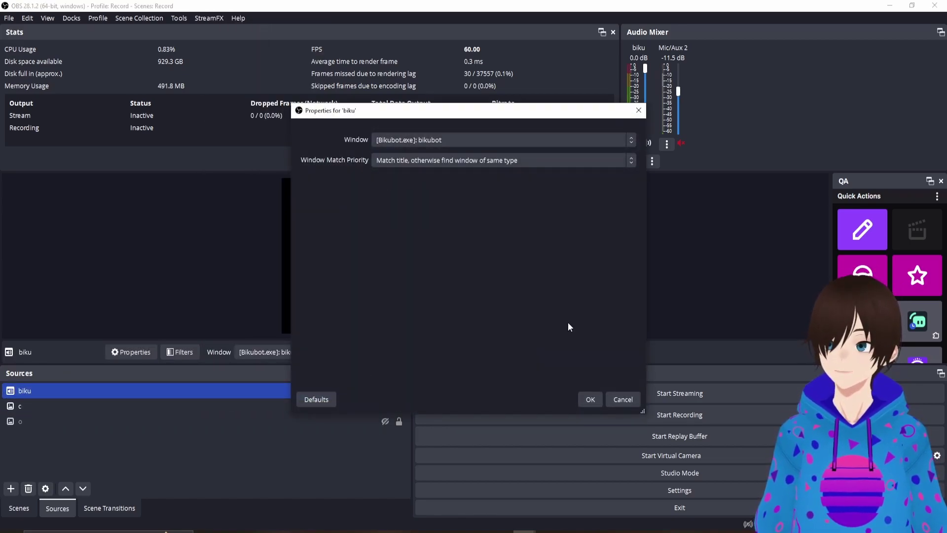
pyautogui.click(627, 401)
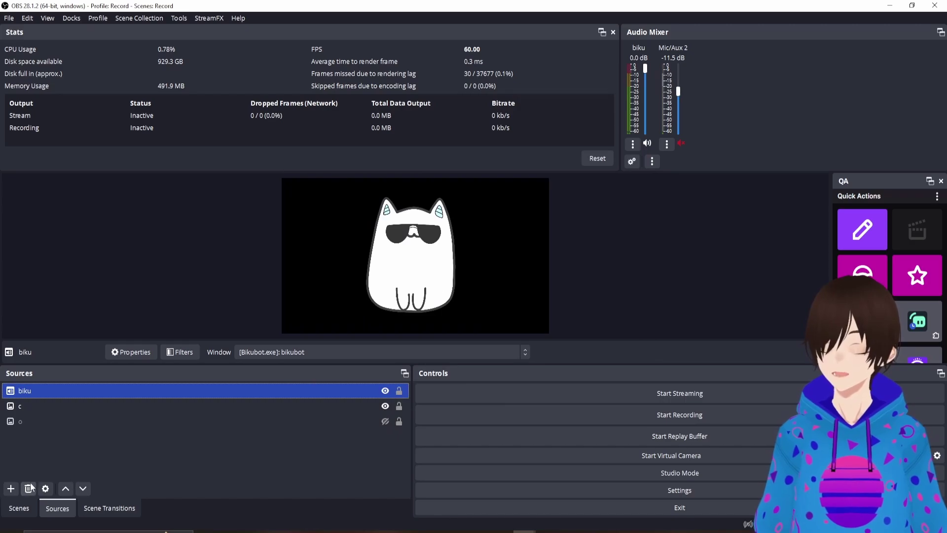
pyautogui.click(15, 489)
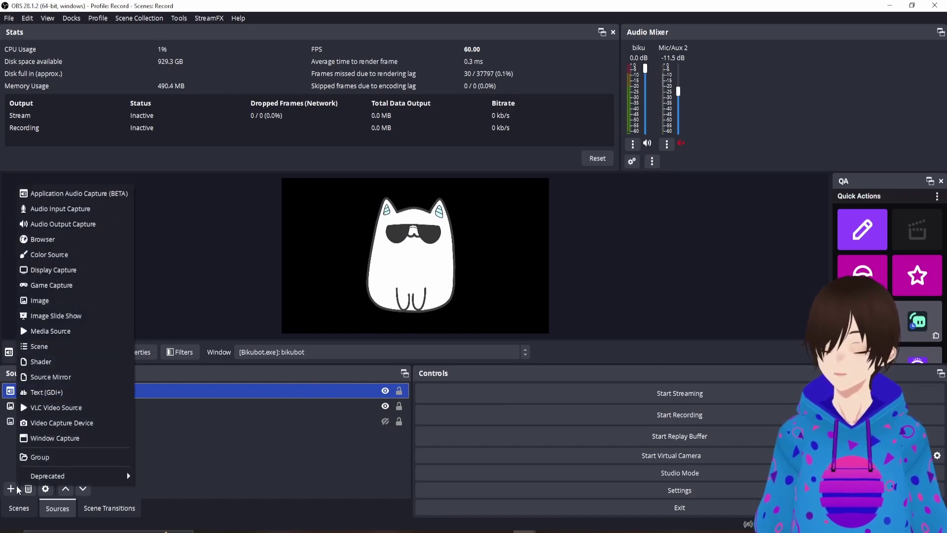
# Add an Application Audio Capture (BETA) source capturing the [Bikubot.exe]: bikubot window.
pyautogui.click(74, 194)
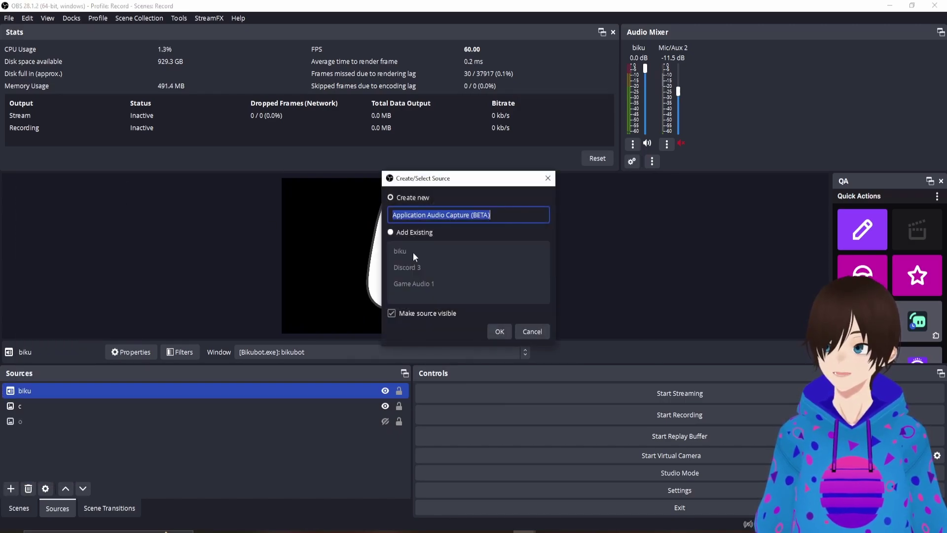
pyautogui.click(501, 328)
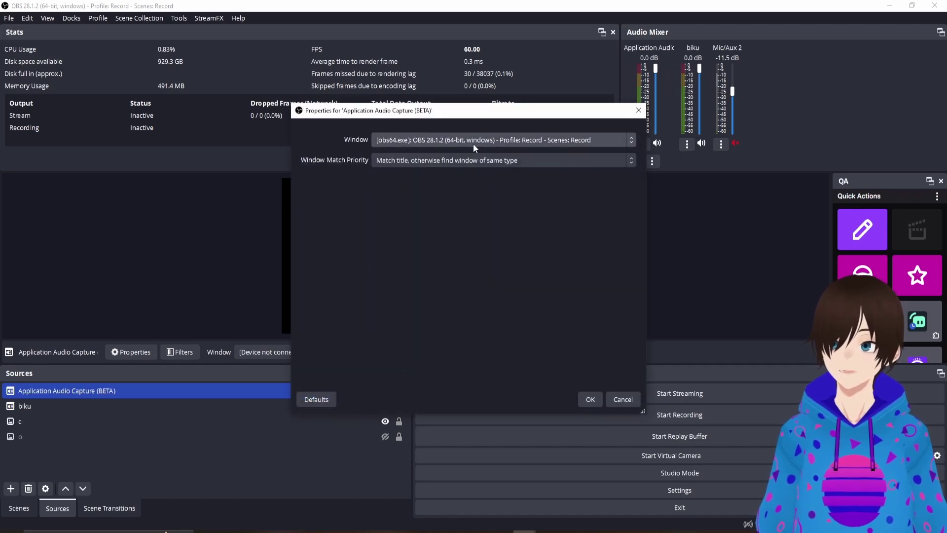
pyautogui.click(473, 143)
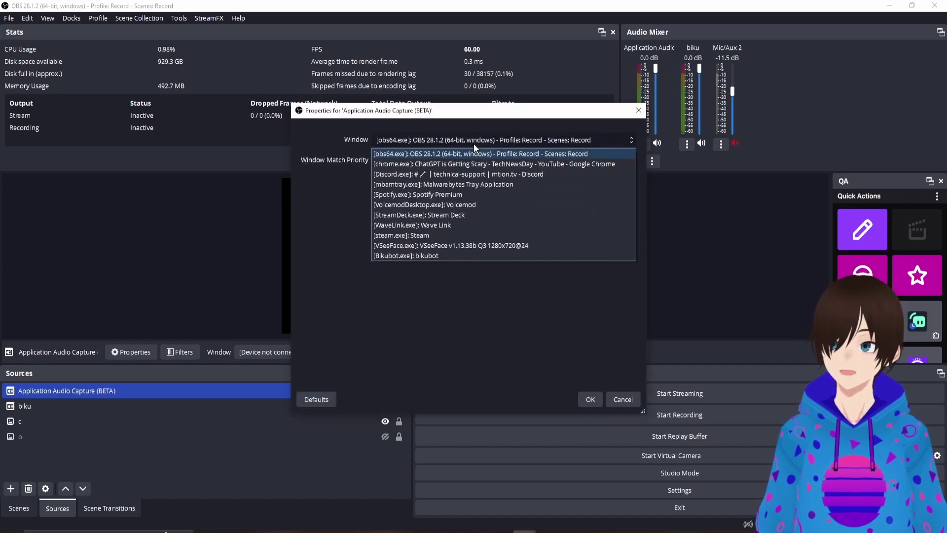
pyautogui.click(469, 255)
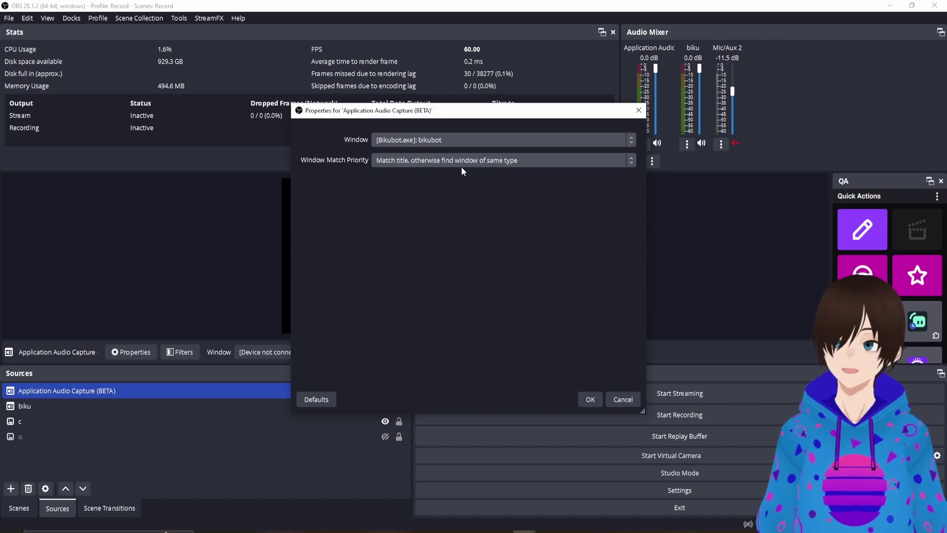
# Remove the Application Audio Capture (BETA) source from the Record scene.
pyautogui.click(629, 400)
pyautogui.rightClick(124, 391)
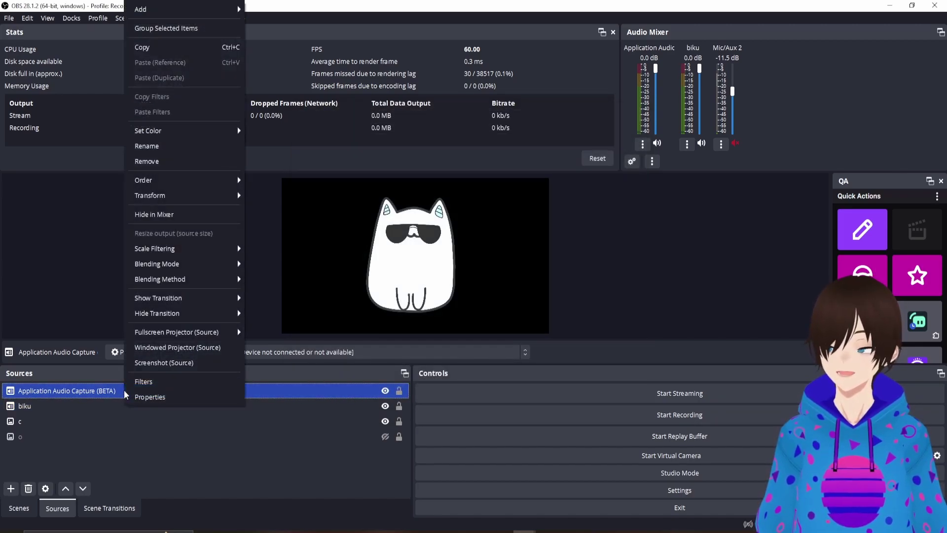
pyautogui.click(214, 160)
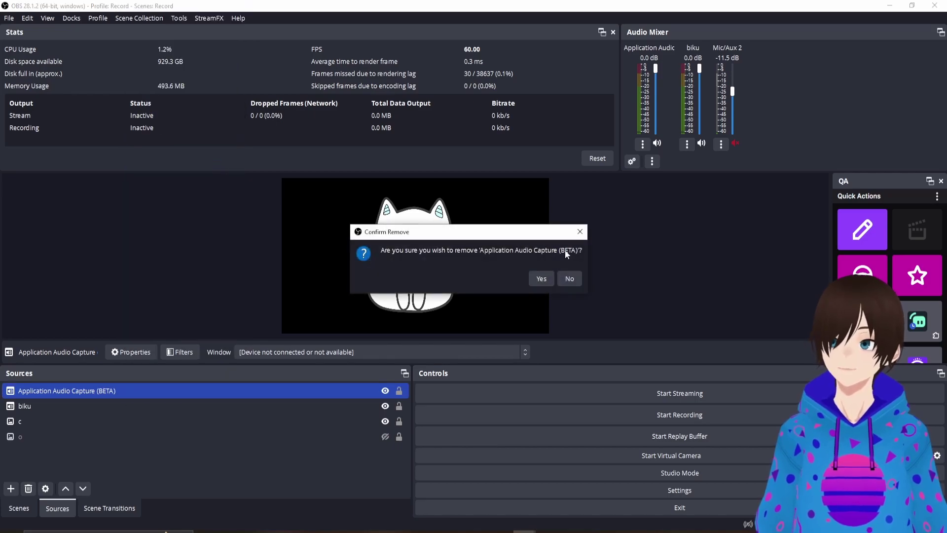
pyautogui.click(539, 278)
# Recheck the biku source's window capture properties and accept them with OK.
pyautogui.click(154, 394)
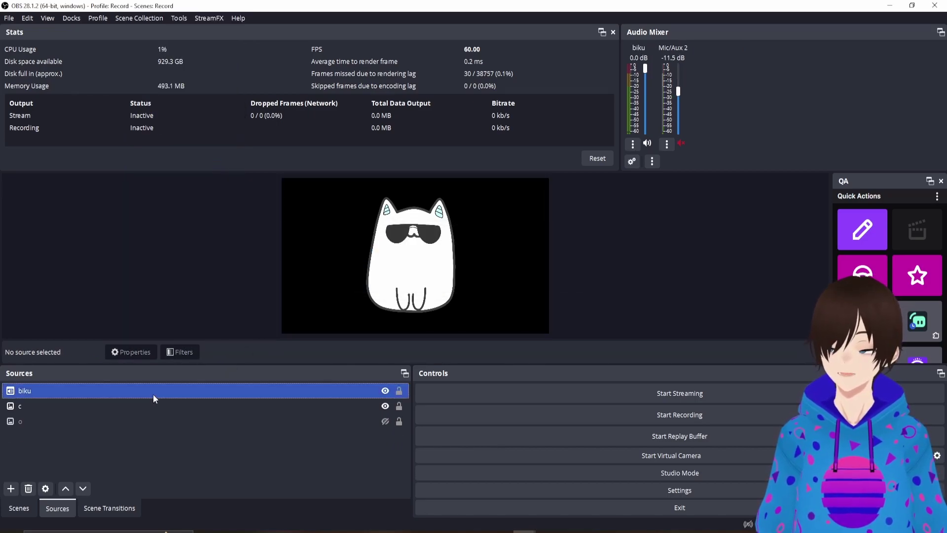
pyautogui.rightClick(153, 394)
pyautogui.click(238, 399)
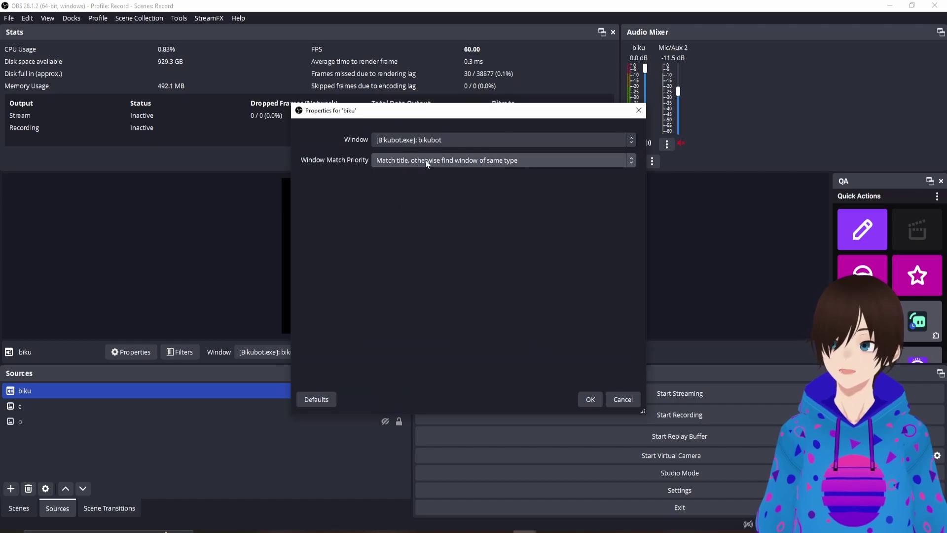
pyautogui.click(599, 403)
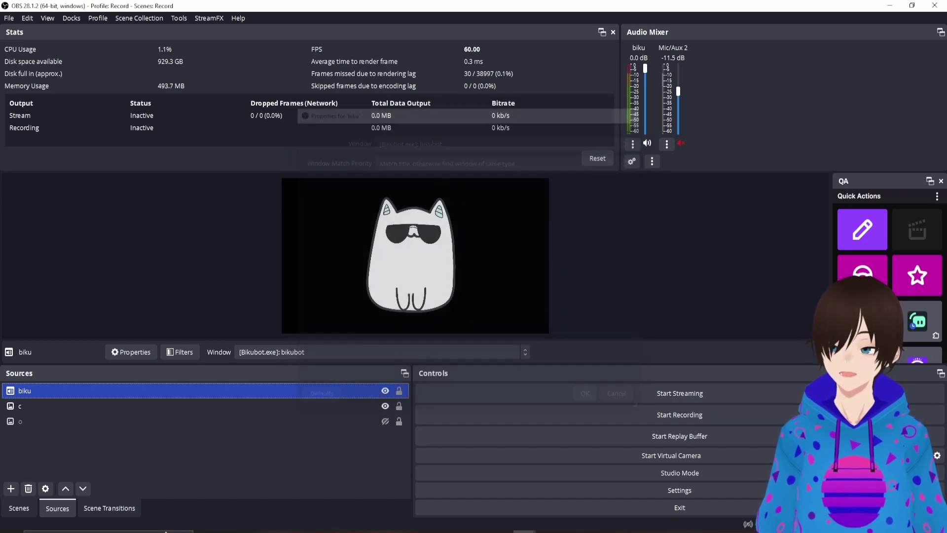
# Open the Filters for 'biku' window and list the audio filter types available to add.
pyautogui.rightClick(81, 390)
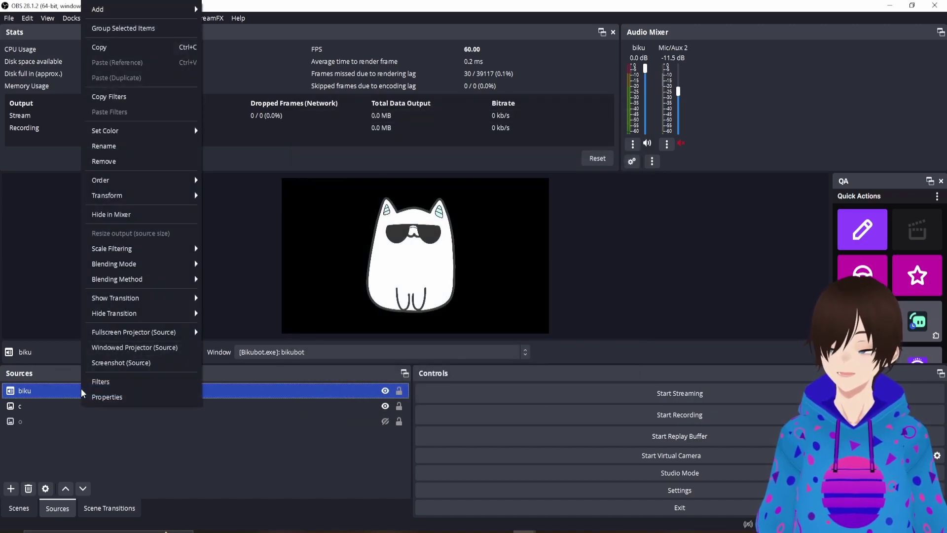
pyautogui.click(113, 383)
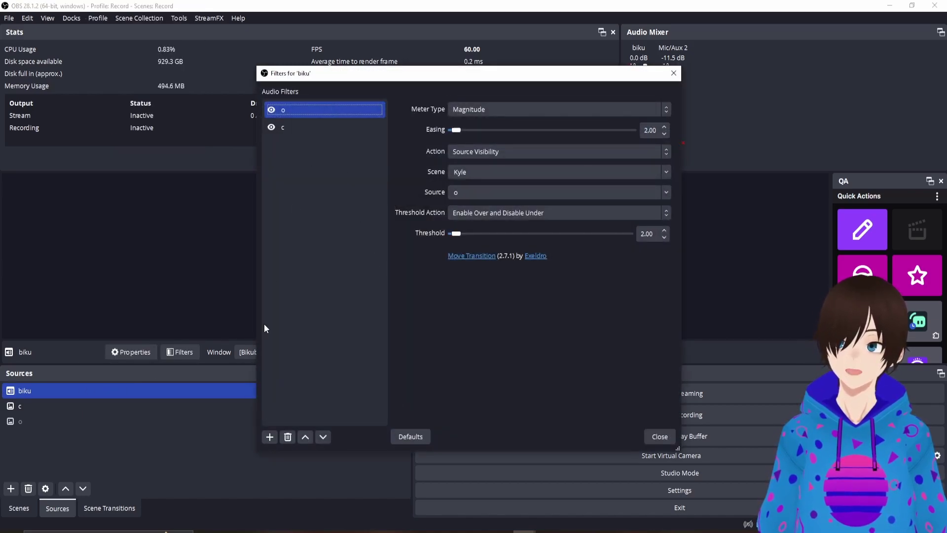
pyautogui.click(272, 441)
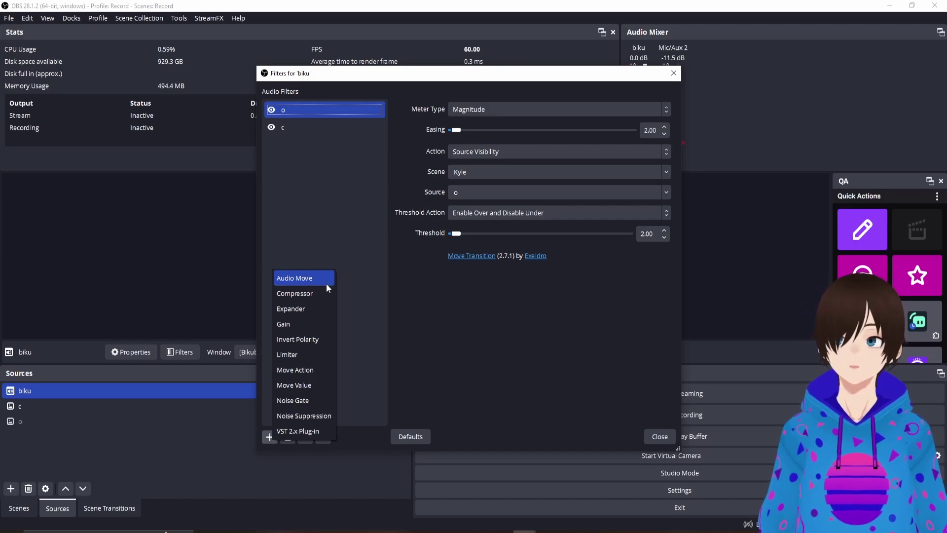
pyautogui.click(318, 112)
pyautogui.click(328, 124)
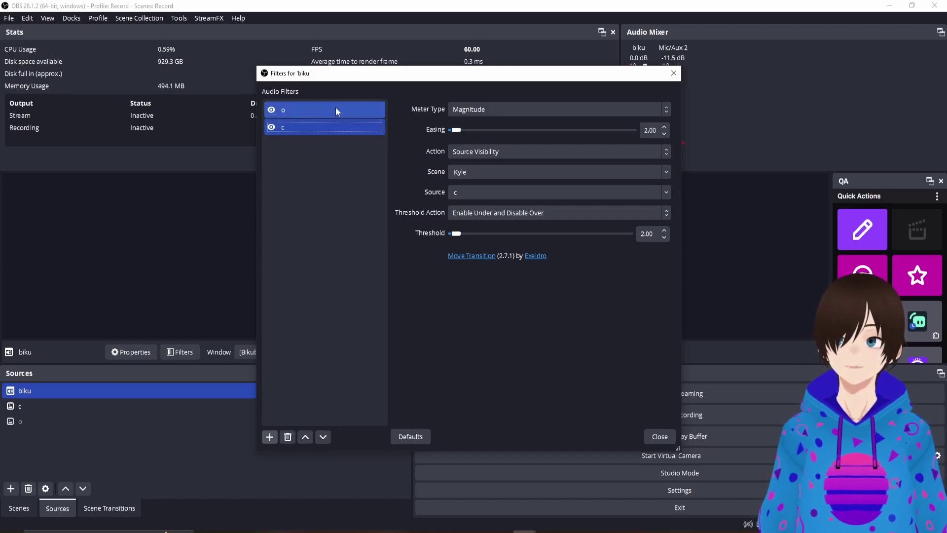
pyautogui.click(336, 109)
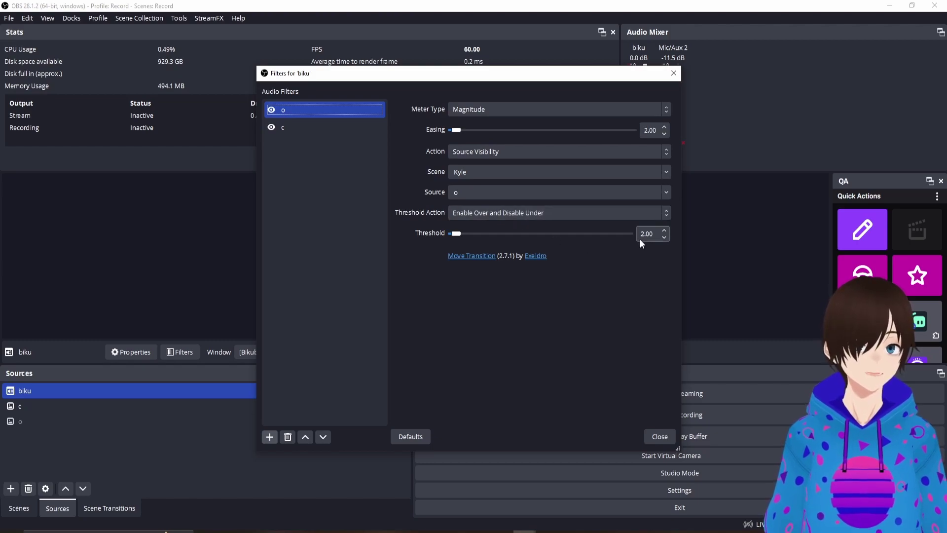
# Inspect audio filter c's settings, then close the Filters for 'biku' window.
pyautogui.click(291, 129)
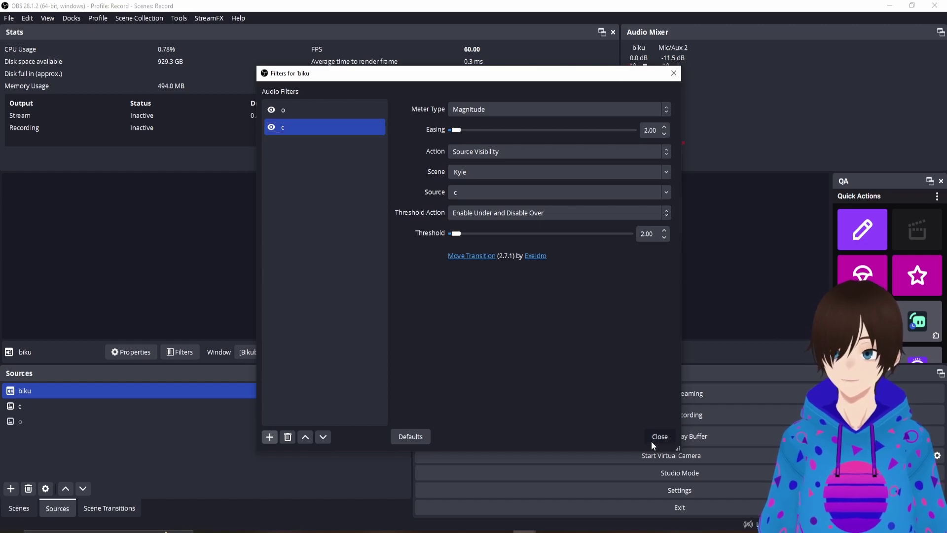
pyautogui.click(652, 441)
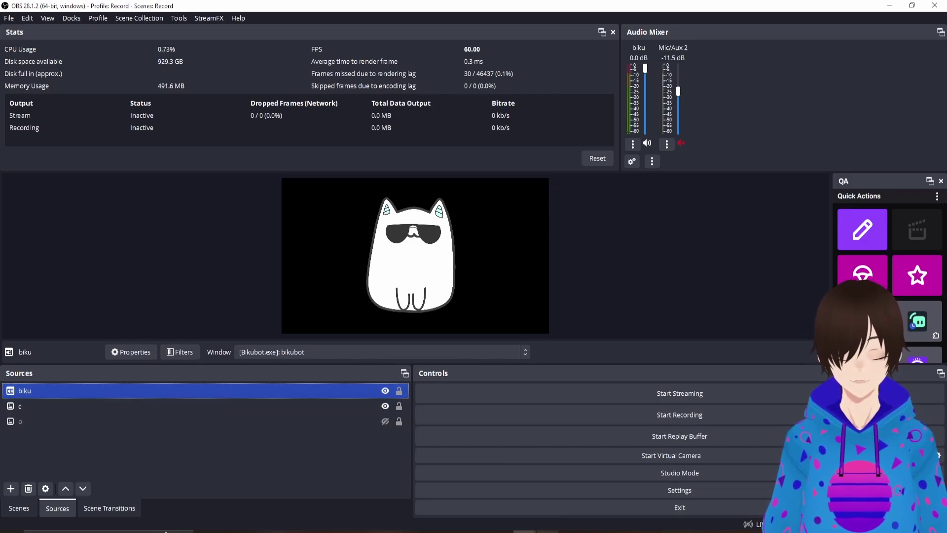
pyautogui.click(549, 530)
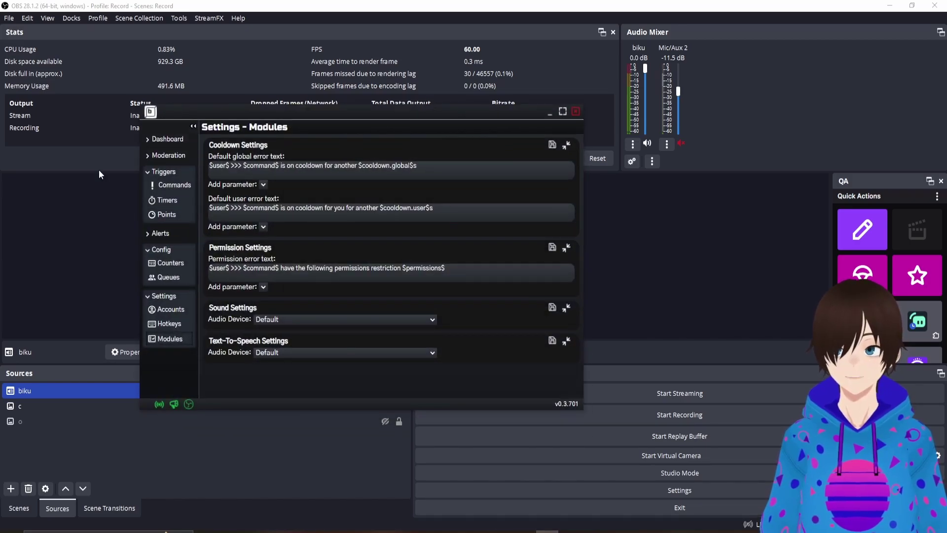
pyautogui.click(175, 185)
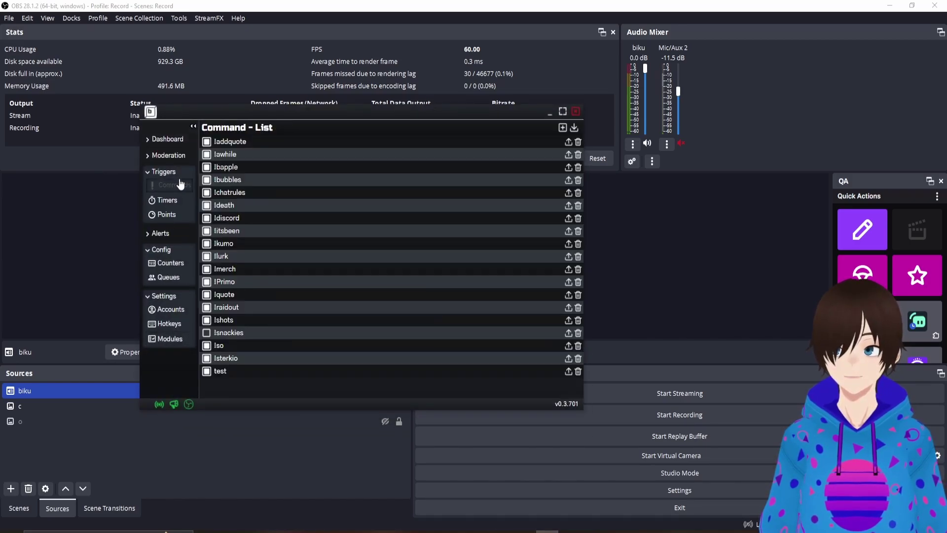
pyautogui.click(262, 371)
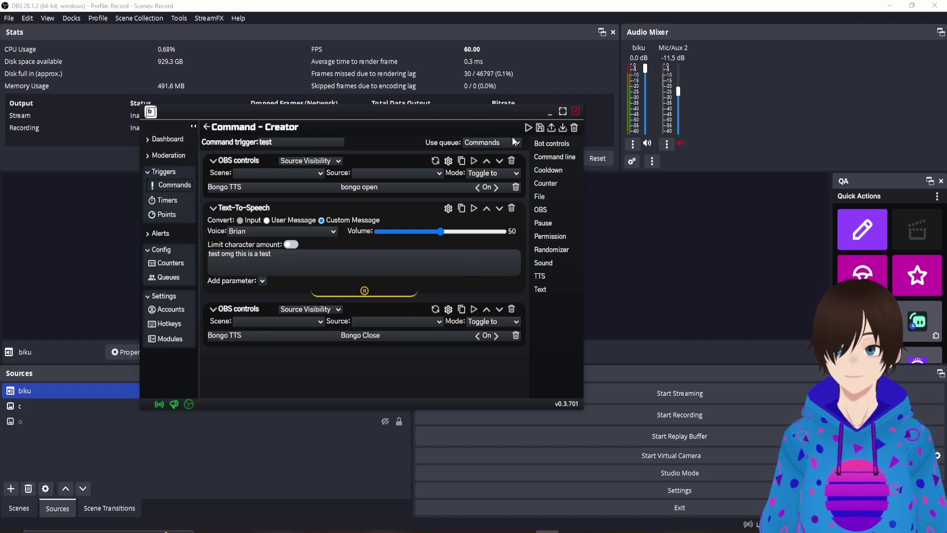
pyautogui.moveTo(515, 109); pyautogui.dragTo(946, 276)
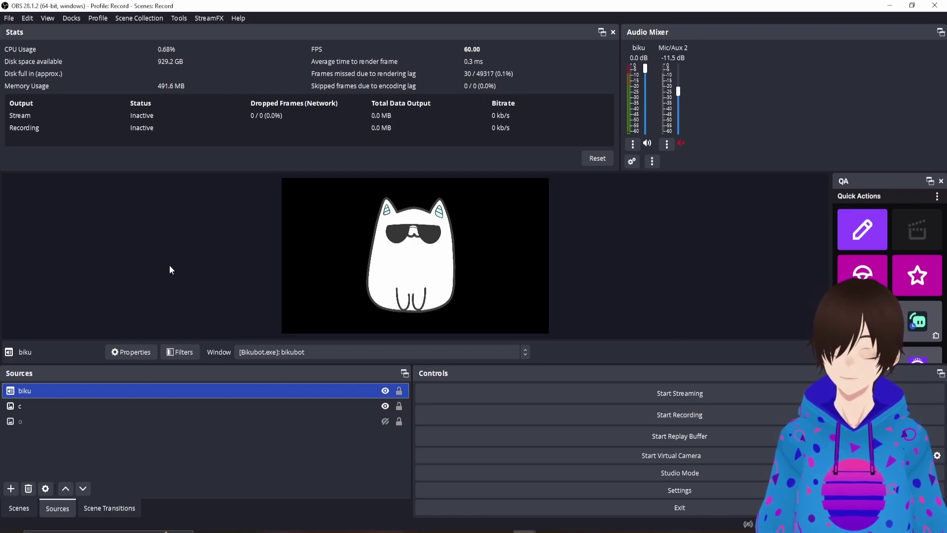
pyautogui.keyDown('ctrl'); pyautogui.click(103, 422); pyautogui.keyUp('ctrl')
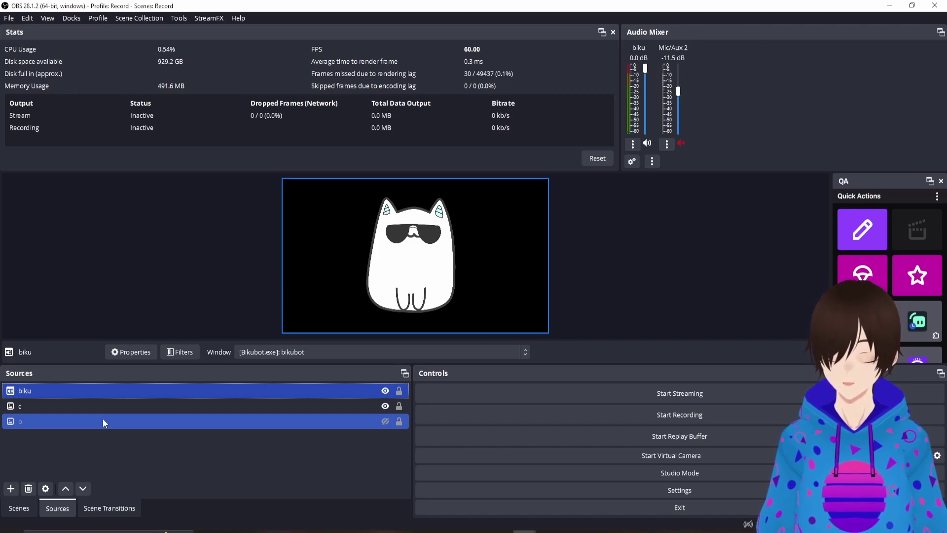
pyautogui.keyDown('ctrl'); pyautogui.click(103, 421); pyautogui.keyUp('ctrl')
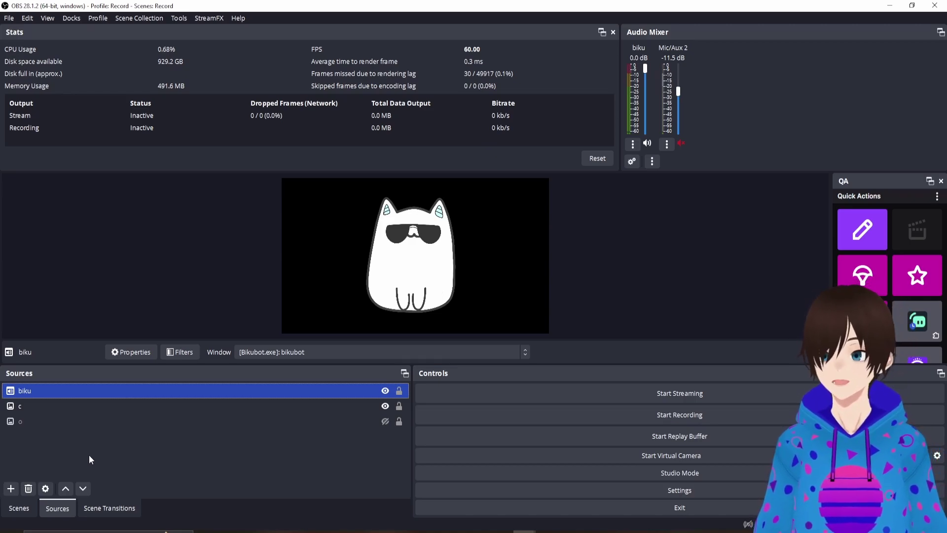
# Switch to the Desk scene and show its sources list.
pyautogui.click(31, 508)
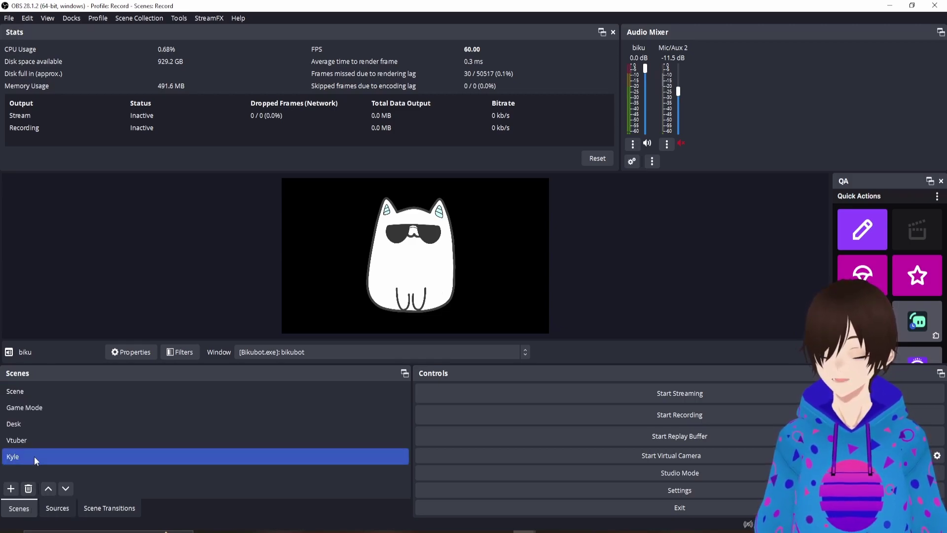
pyautogui.click(36, 428)
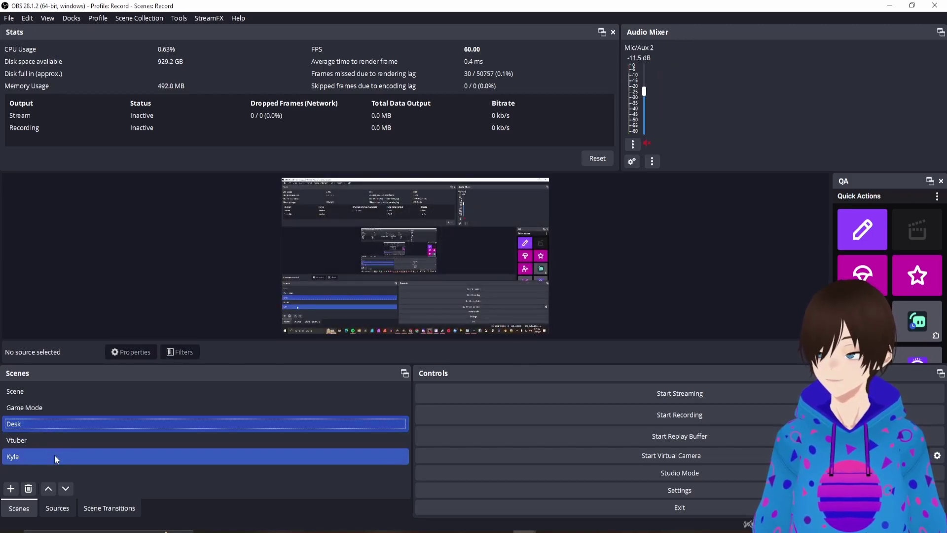
pyautogui.click(67, 505)
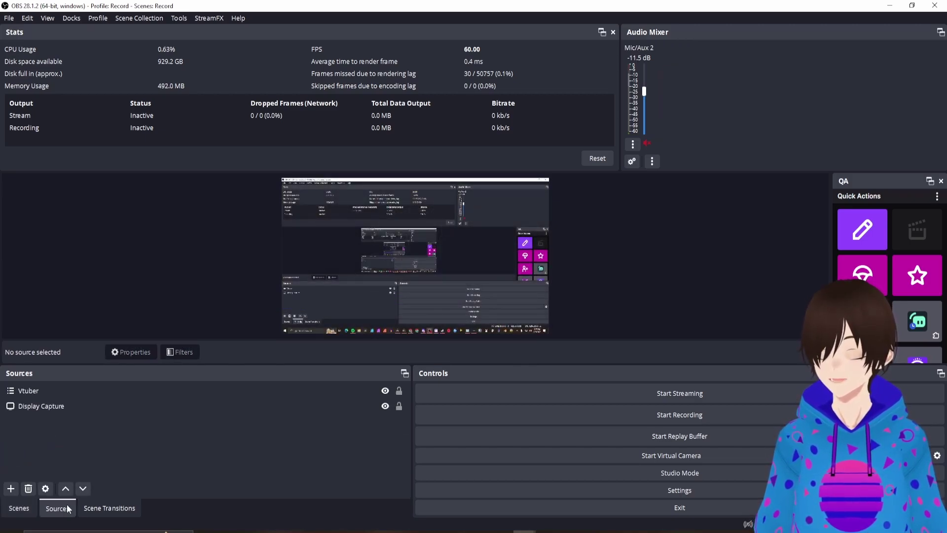
# Add the existing Kyle scene as a source and resize it on the canvas.
pyautogui.rightClick(60, 439)
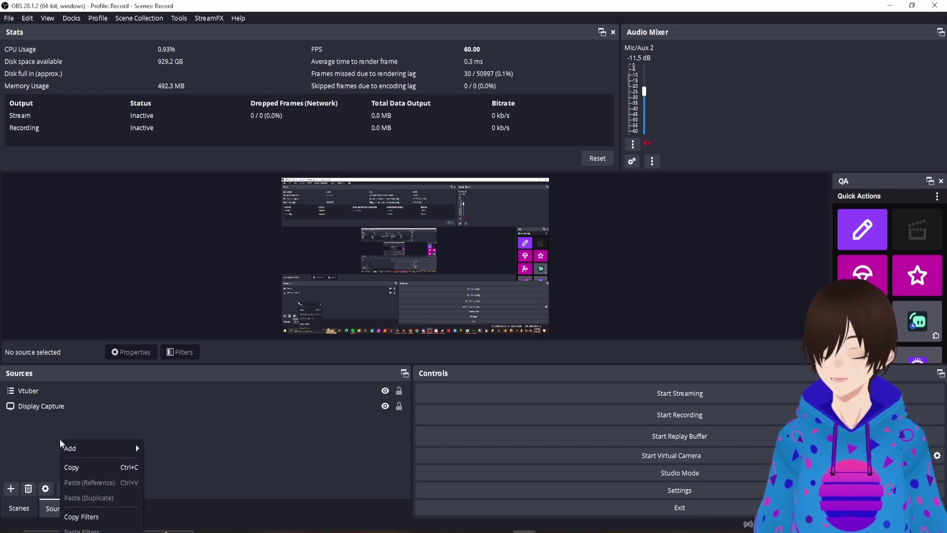
pyautogui.moveTo(77, 451)
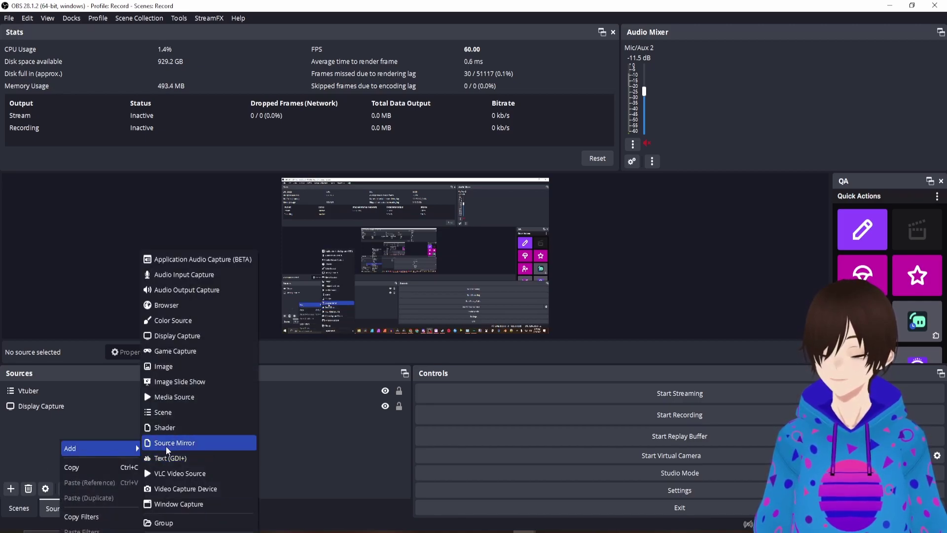
pyautogui.click(168, 413)
pyautogui.click(494, 283)
pyautogui.click(473, 271)
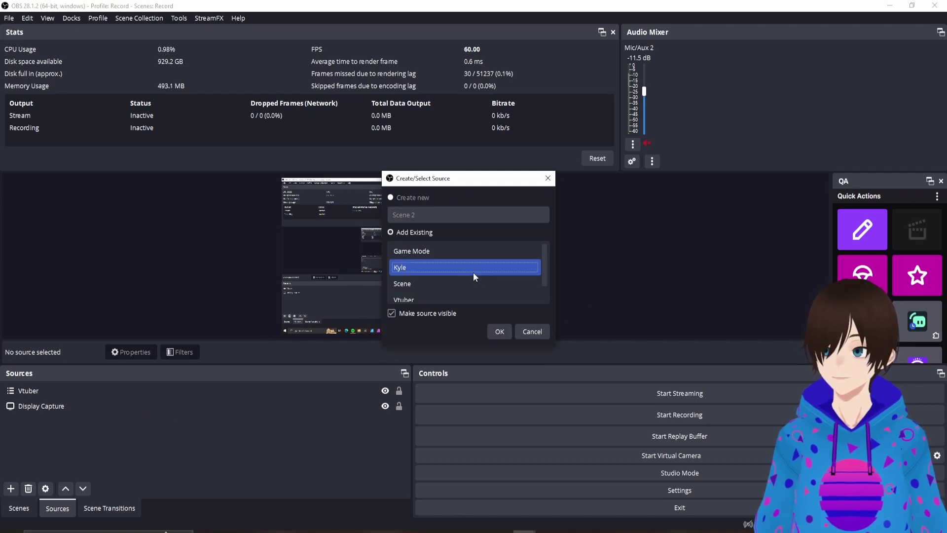
pyautogui.click(499, 331)
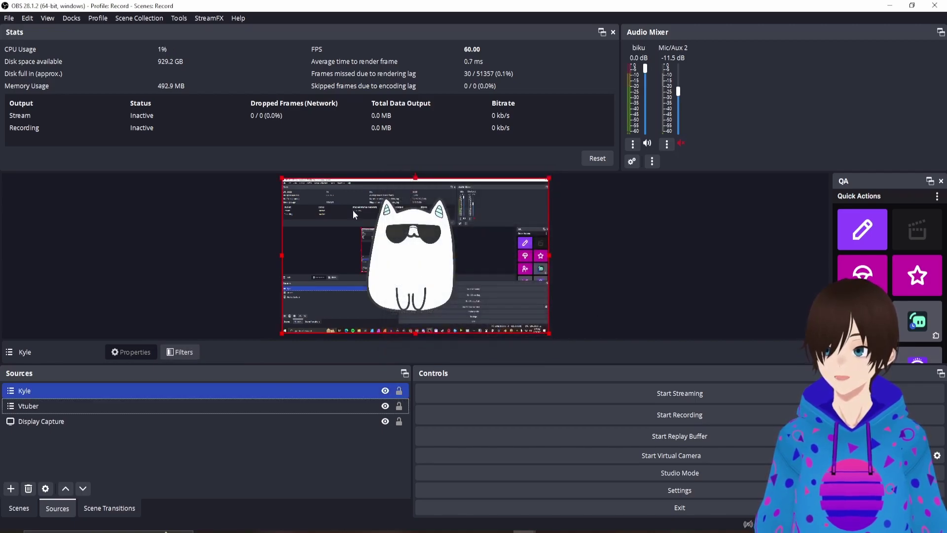
pyautogui.moveTo(282, 179); pyautogui.dragTo(281, 239)
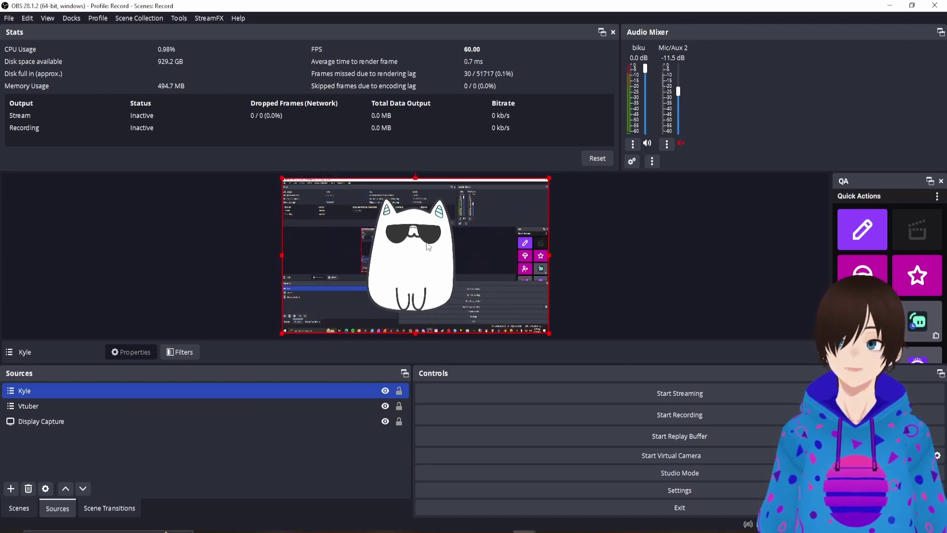
# Preview the Kyle scene, then return to the Desk scene with the cat overlay.
pyautogui.click(15, 513)
pyautogui.doubleClick(13, 457)
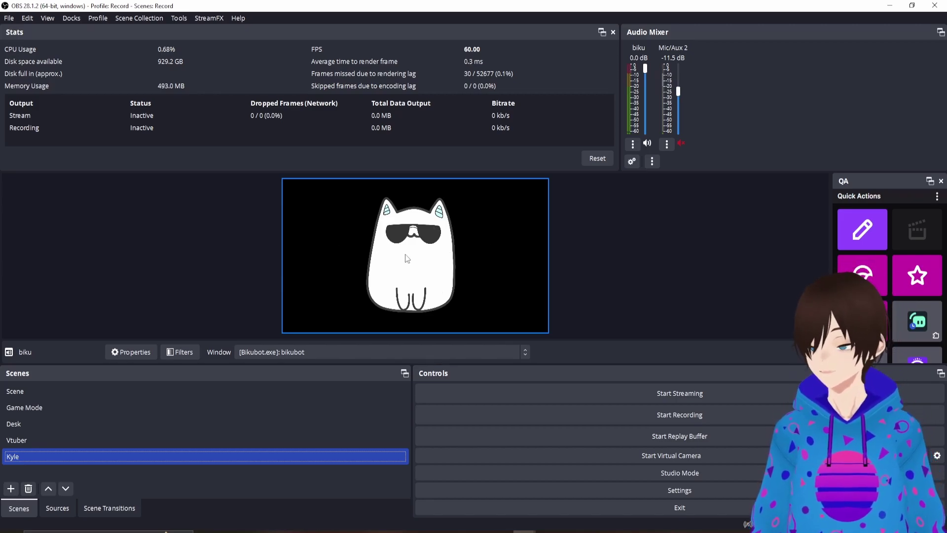
pyautogui.click(81, 414)
pyautogui.click(81, 428)
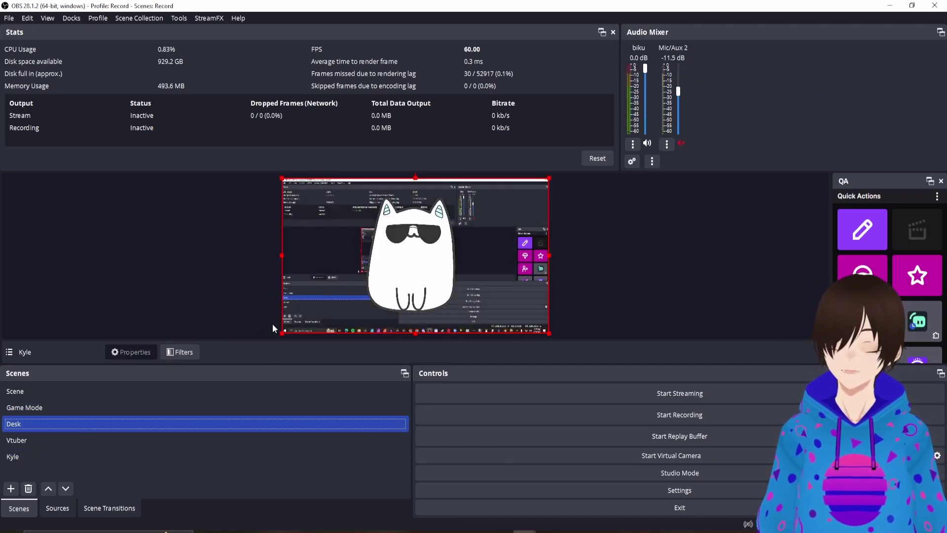